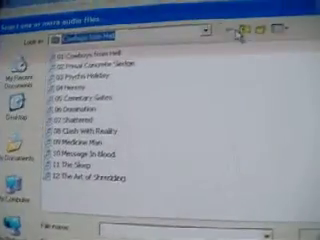
Switch the file chooser to My Music, then go up to the artist folders.
left_click(196, 32)
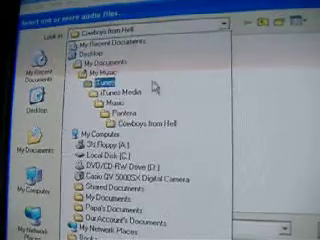
left_click(105, 70)
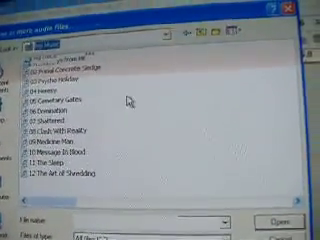
key("BackSpace")
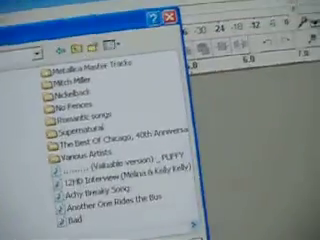